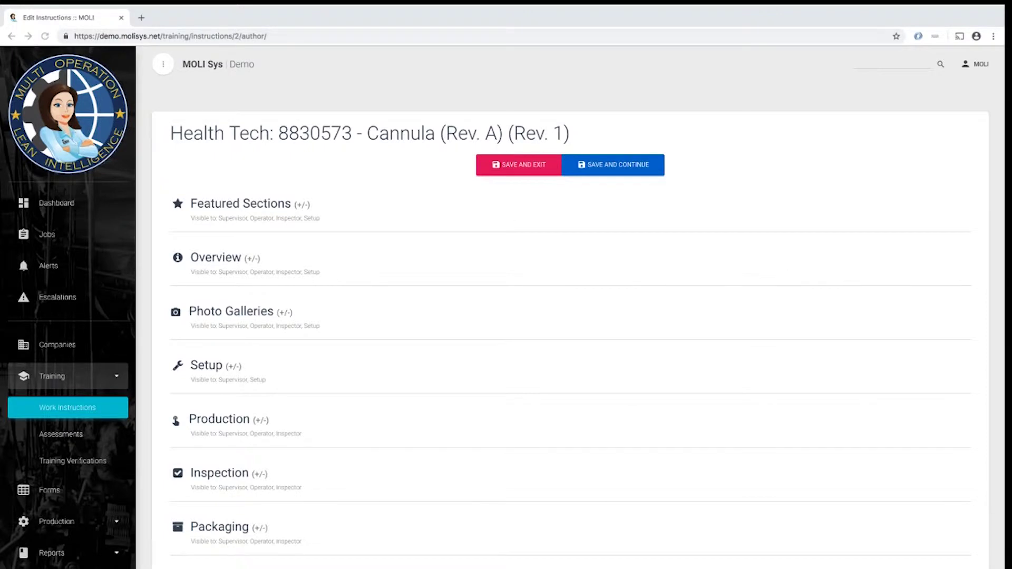
Examine the Overview, Photo Galleries and Packaging sections of the Cannula (Rev. A) work instructions.
click(215, 257)
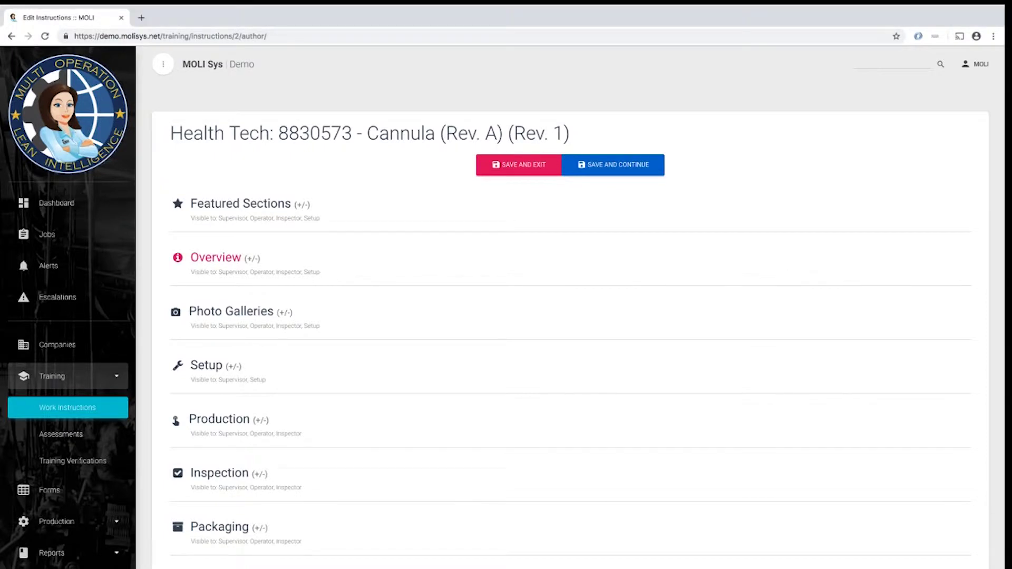
scroll(580, 438, down, 1)
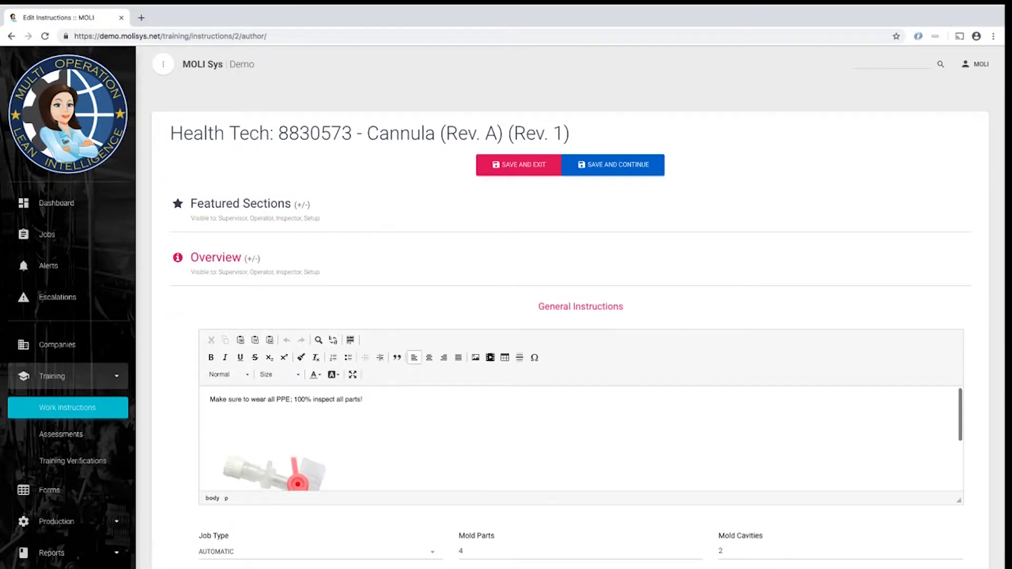
scroll(580, 438, up, 1)
scroll(580, 438, down, 3)
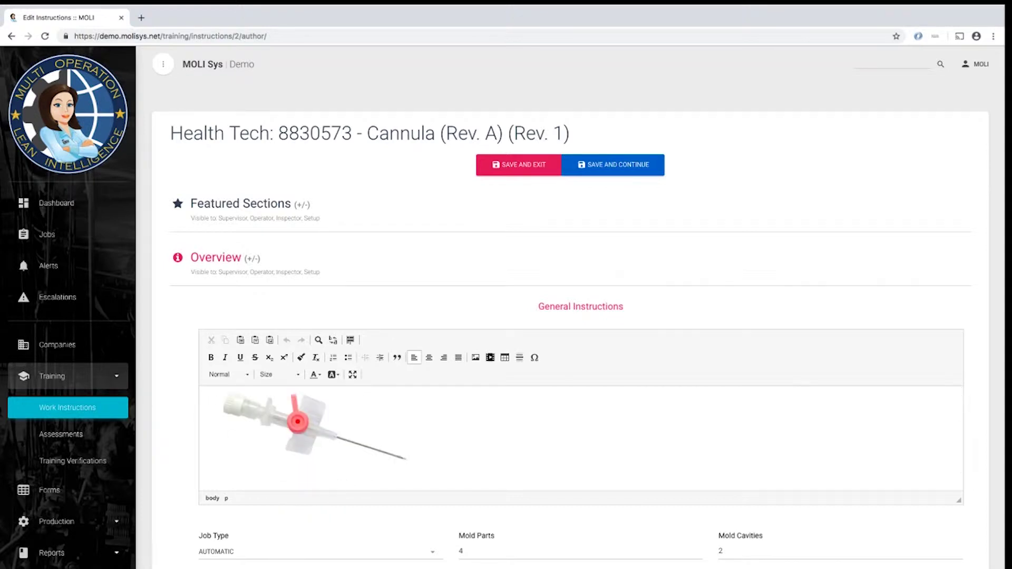
click(215, 258)
click(231, 311)
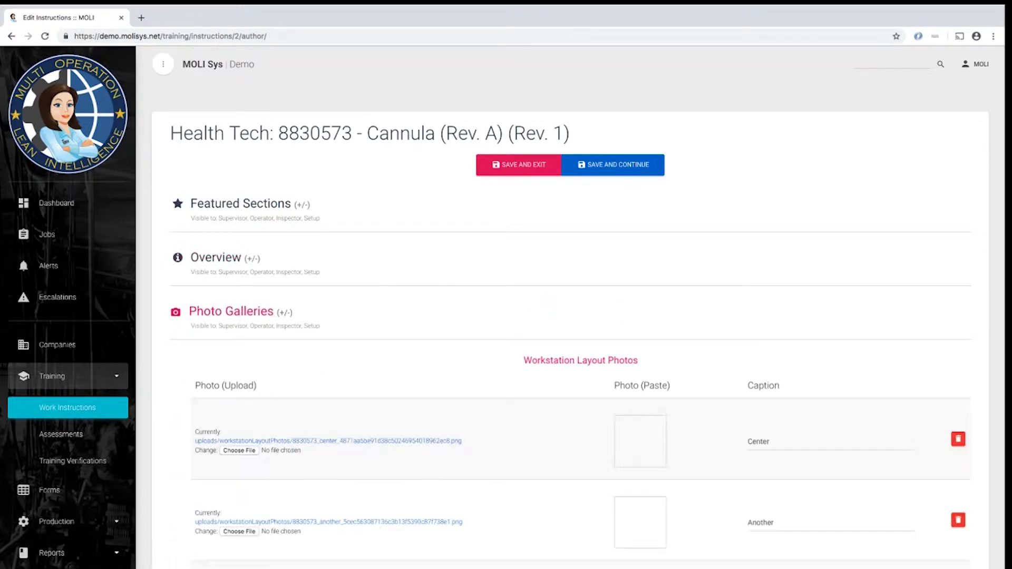
click(231, 311)
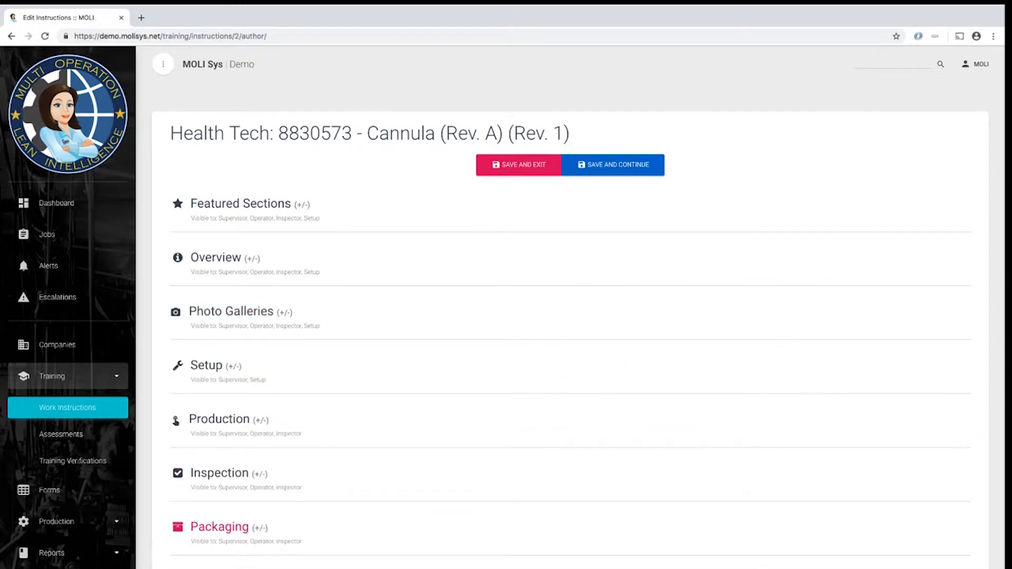
click(220, 526)
scroll(570, 307, down, 6)
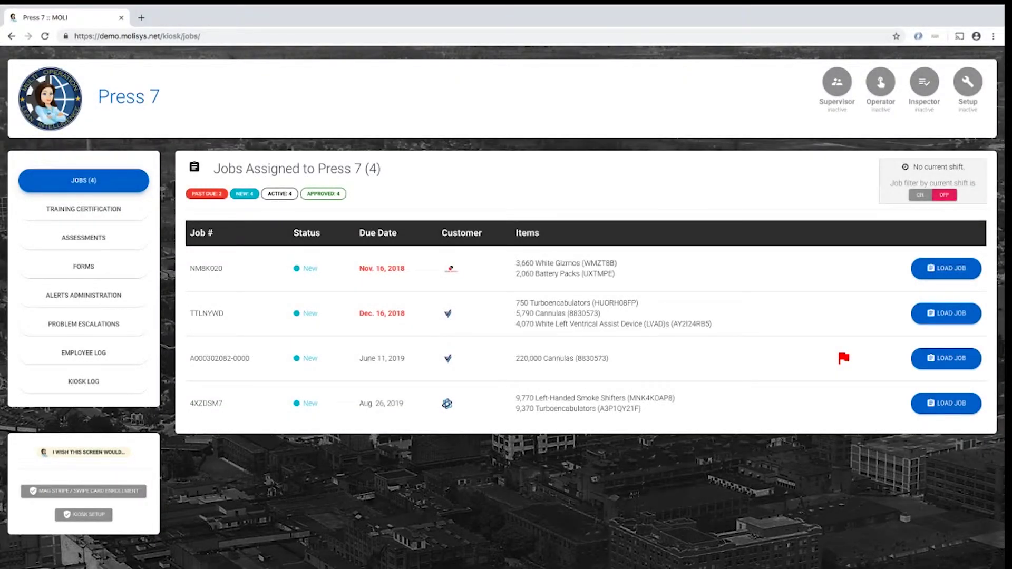
Load the red-flagged 220,000 Cannulas job on Press 7 and view its progression photos and setup instructions.
click(946, 359)
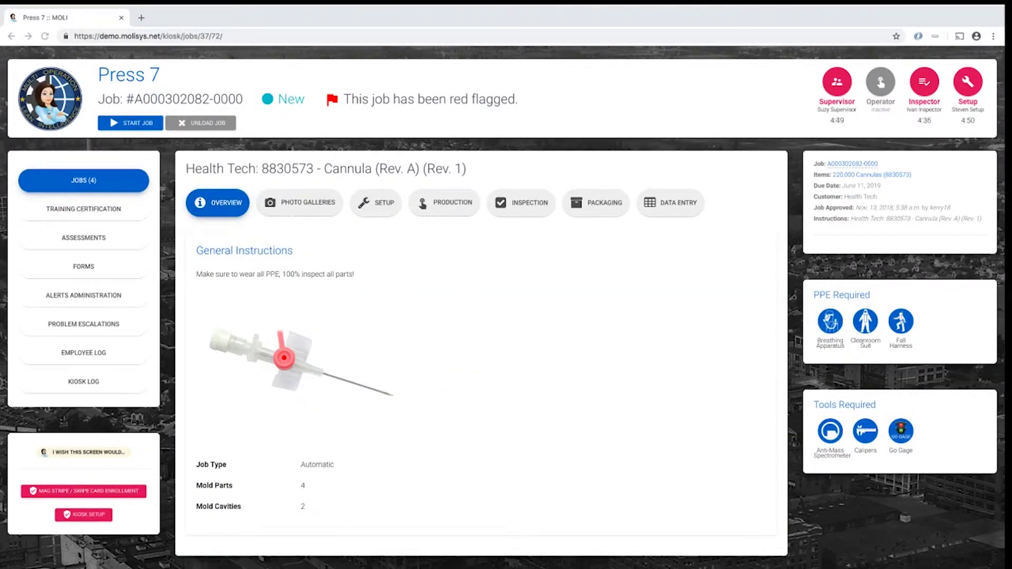
click(299, 202)
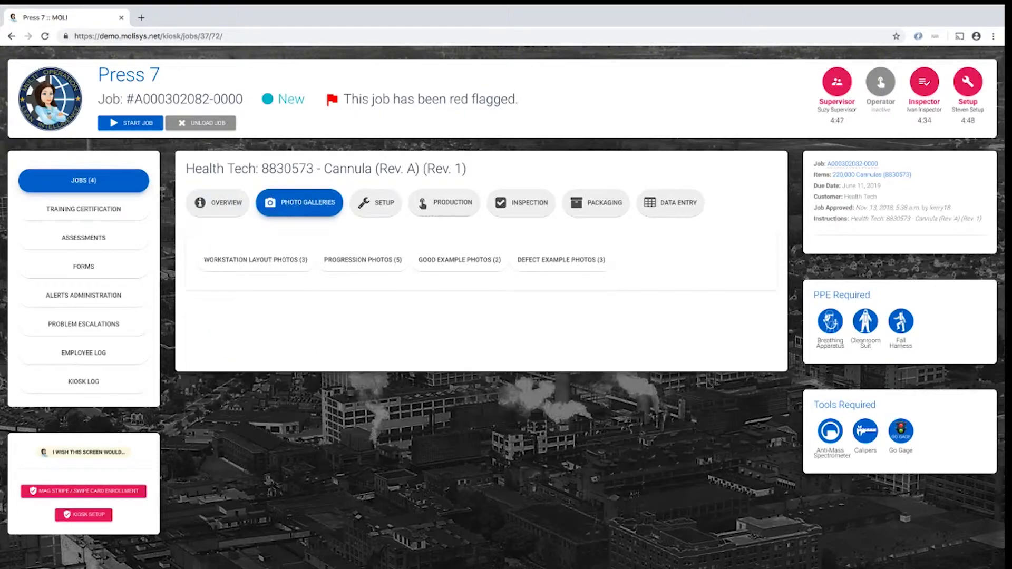
click(363, 259)
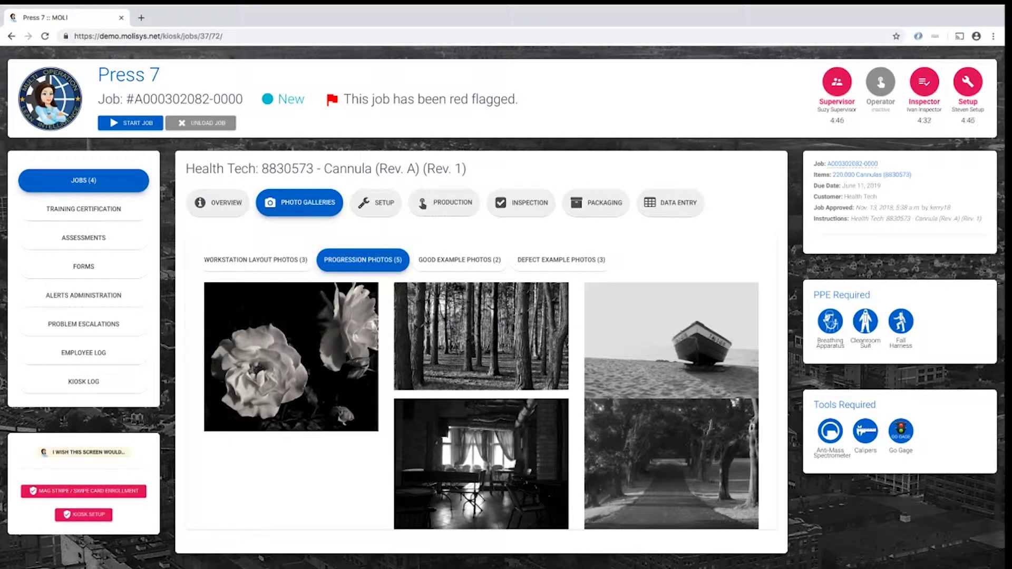
click(375, 202)
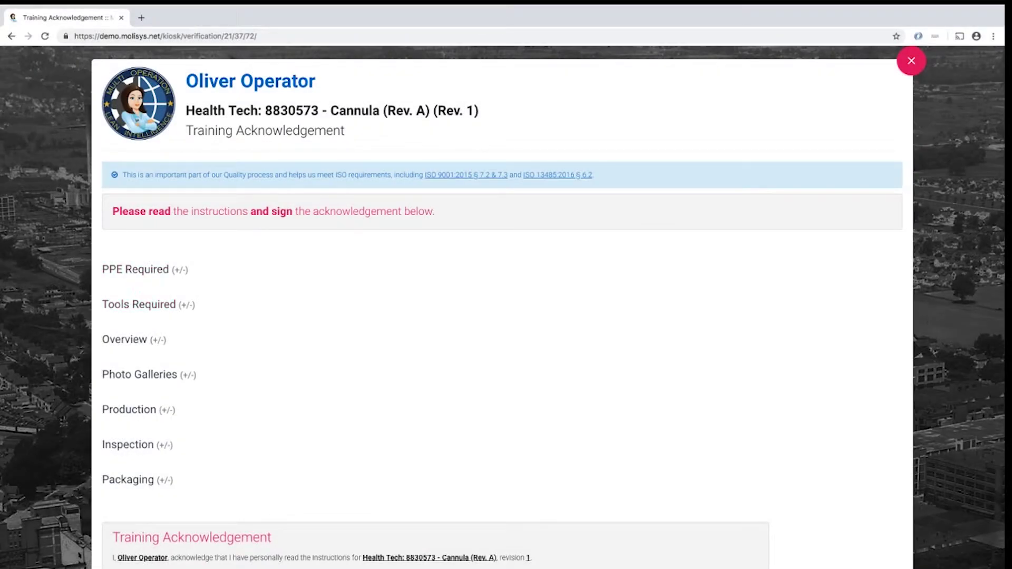
Review the Tools Required and Photo Galleries sections of the operator's cannula training acknowledgement.
click(138, 305)
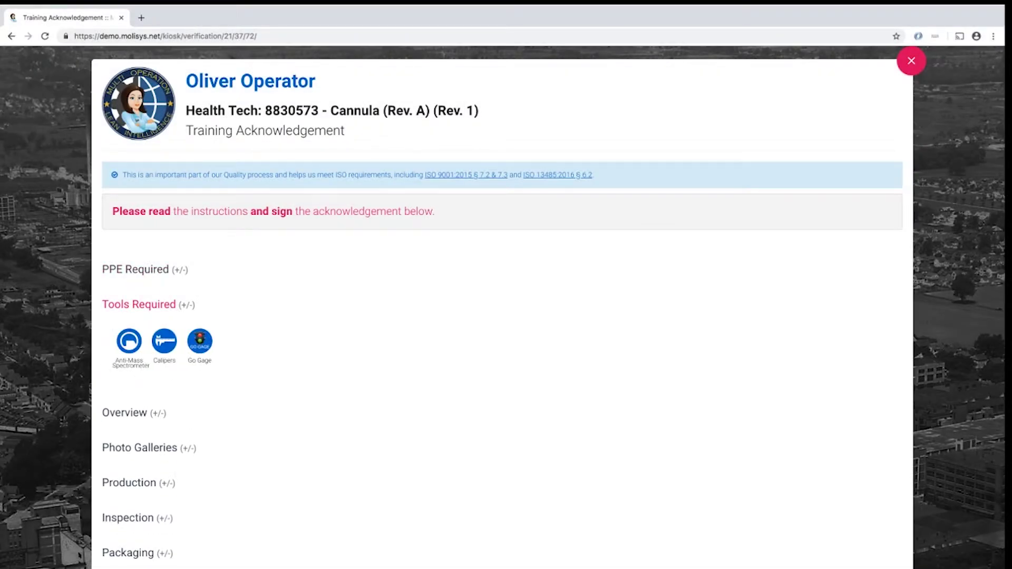
click(139, 304)
click(139, 375)
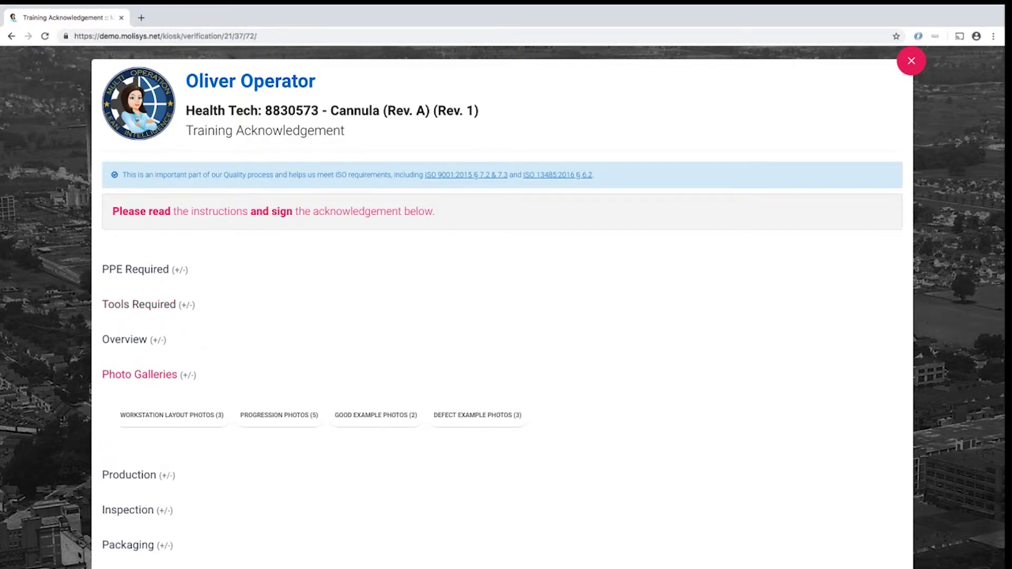
click(139, 375)
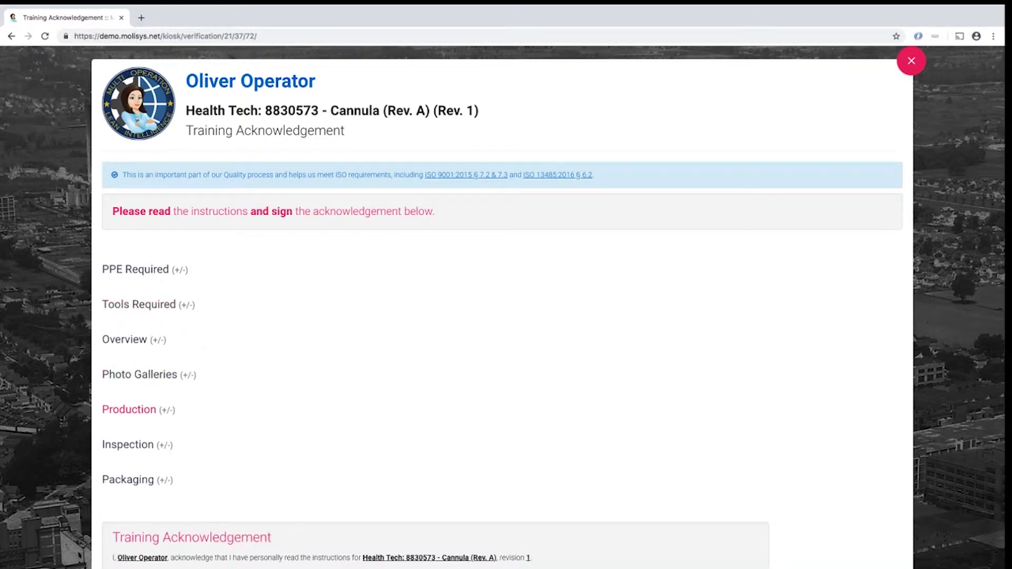
Sign the training acknowledgement through employee verification and certify the operator's cannula training for Press 7.
scroll(132, 409, down, 1)
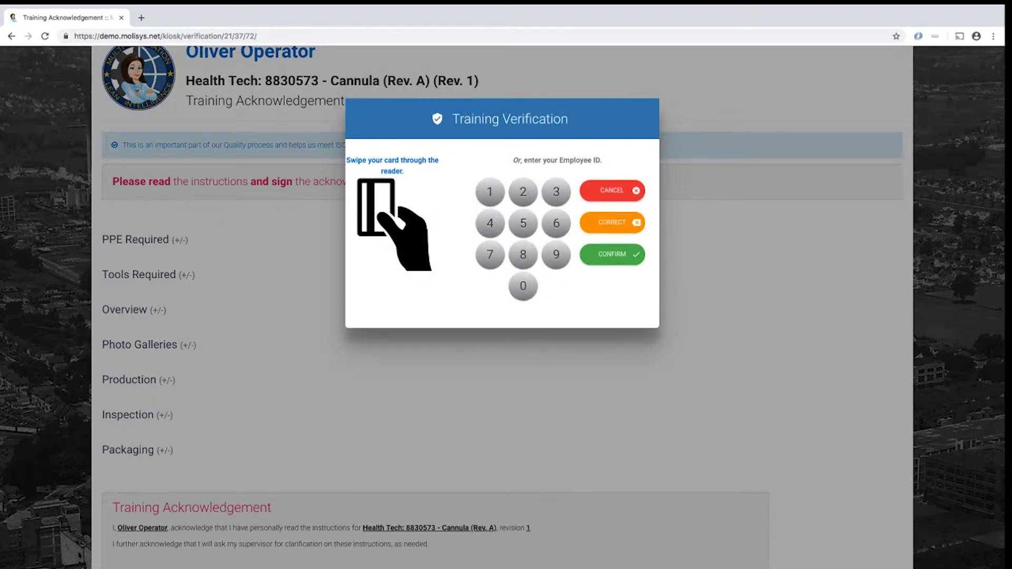
key(Return)
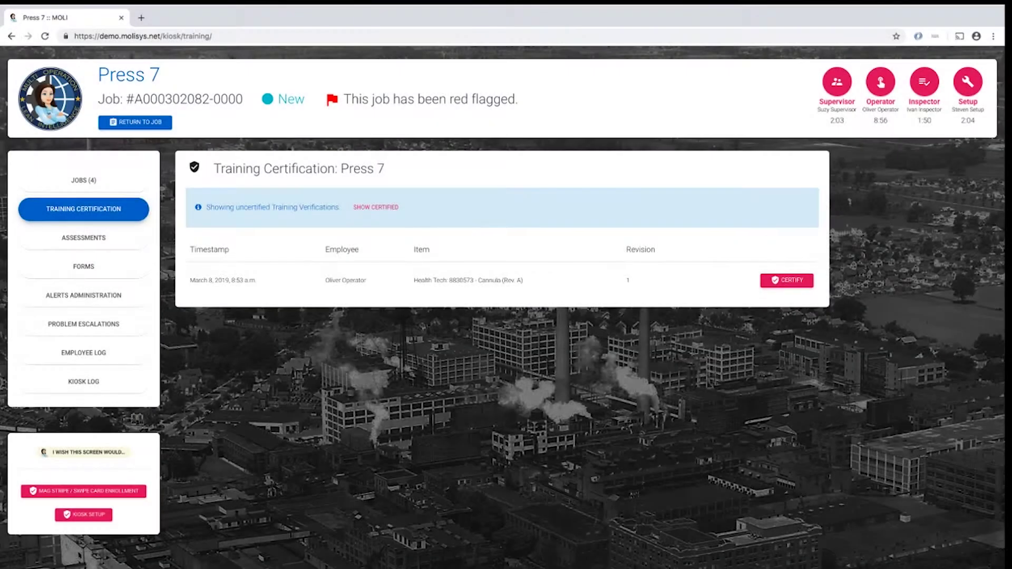
click(786, 279)
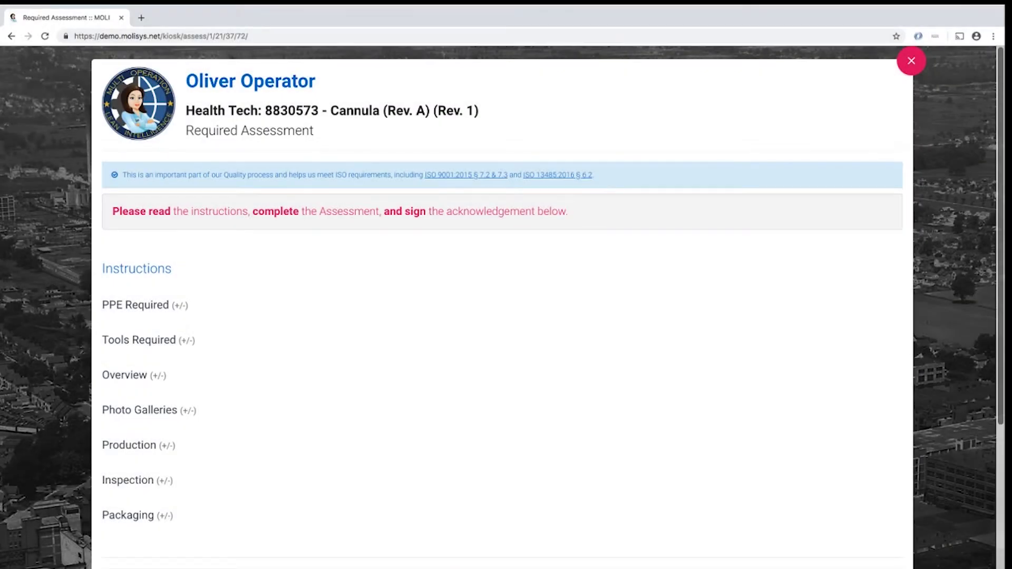
Answer Question #1 of the Competency Quiz, on burns at the flow front's end of fill, with "Tonnage set too high".
scroll(501, 316, down, 6)
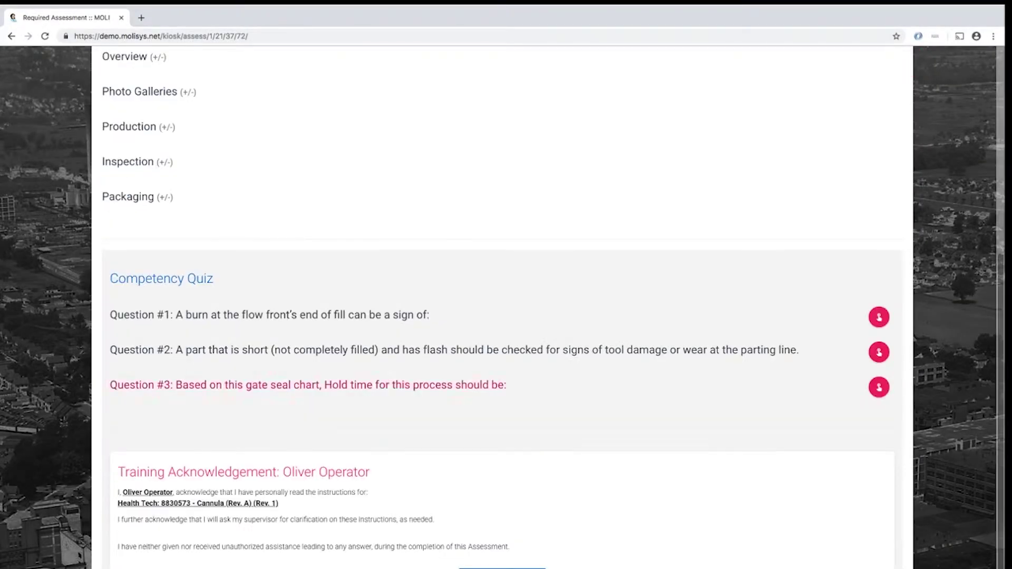
click(878, 317)
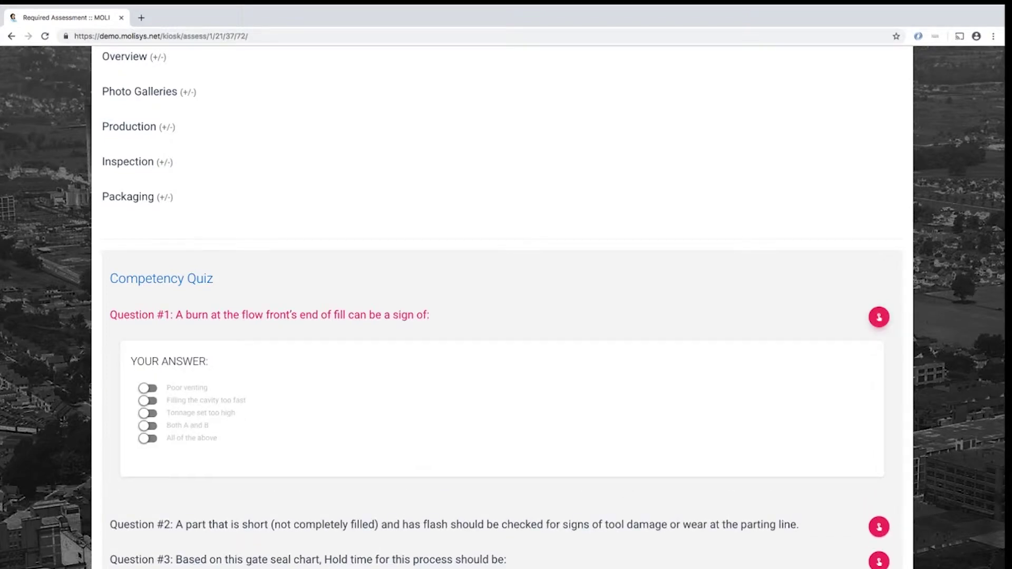
click(148, 413)
scroll(500, 316, down, 3)
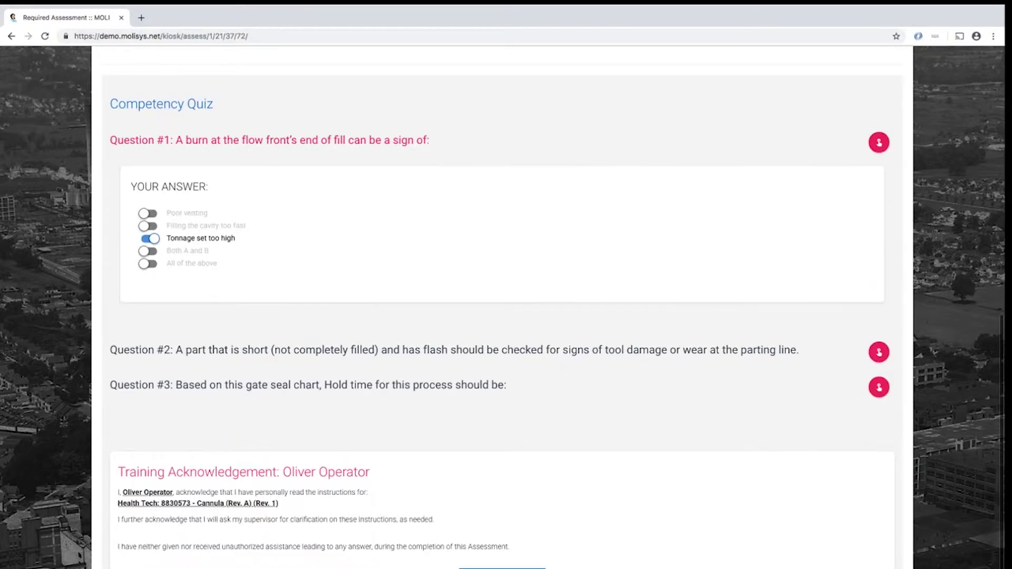
Answer Question #2 about short parts with flash as True and Question #3 on hold time as 6 seconds.
click(878, 352)
scroll(501, 317, down, 2)
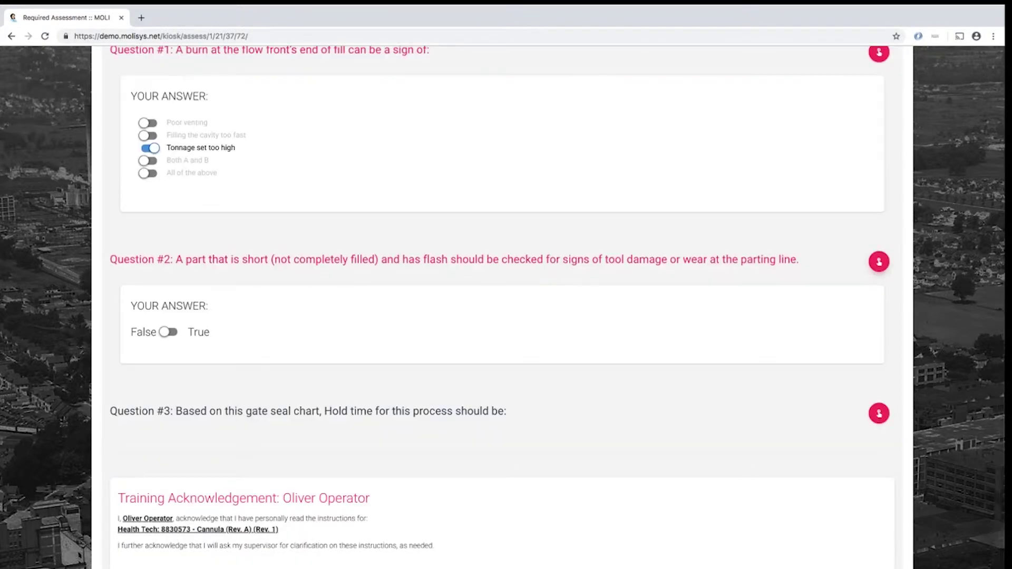
click(171, 332)
scroll(500, 316, down, 1)
click(878, 386)
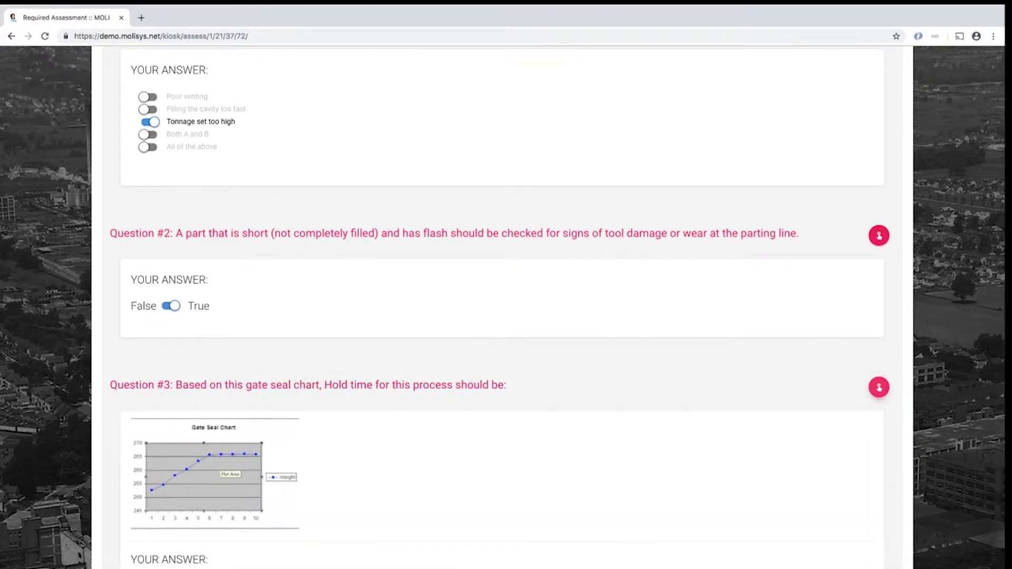
scroll(501, 316, down, 5)
click(148, 308)
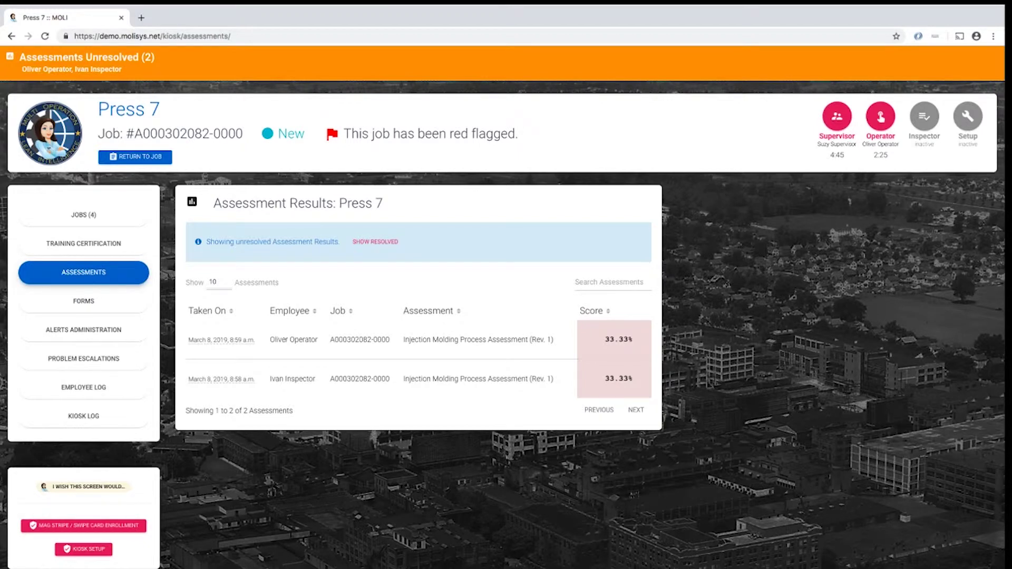
Review the incorrect answers in the operator's failed Injection Molding Process Assessment and submit the failure resolution.
click(381, 339)
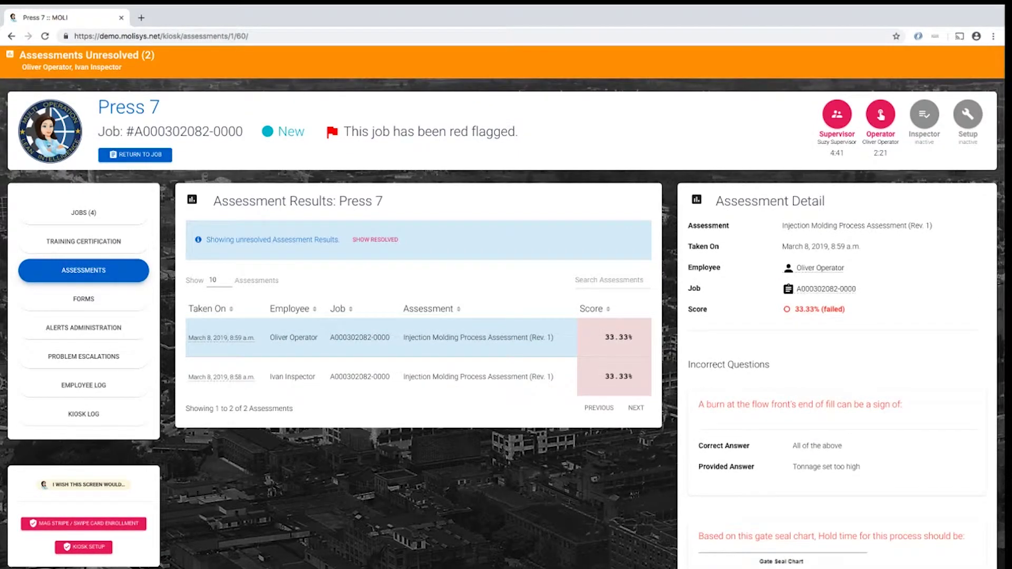
scroll(506, 306, down, 3)
scroll(506, 305, down, 4)
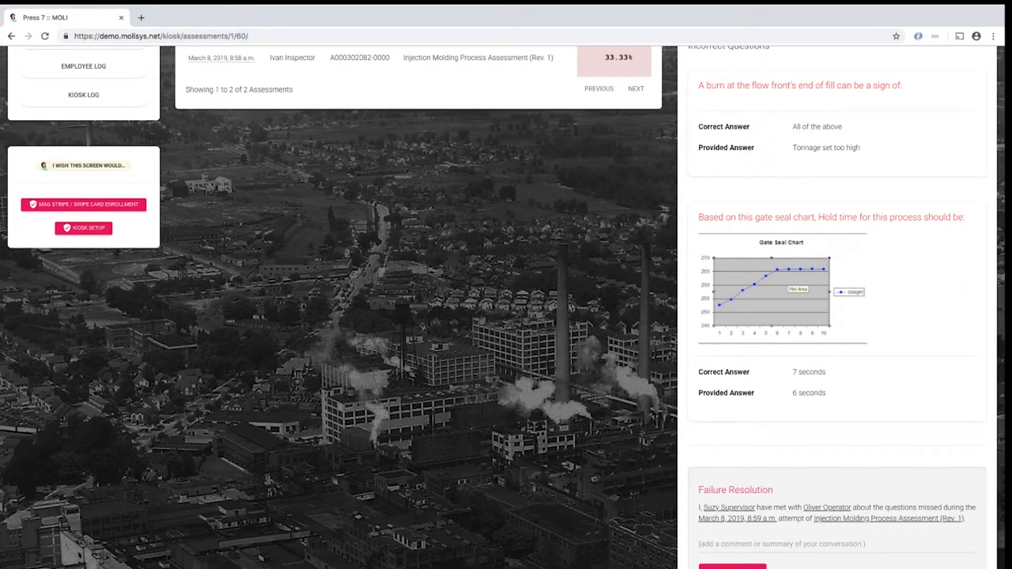
click(733, 566)
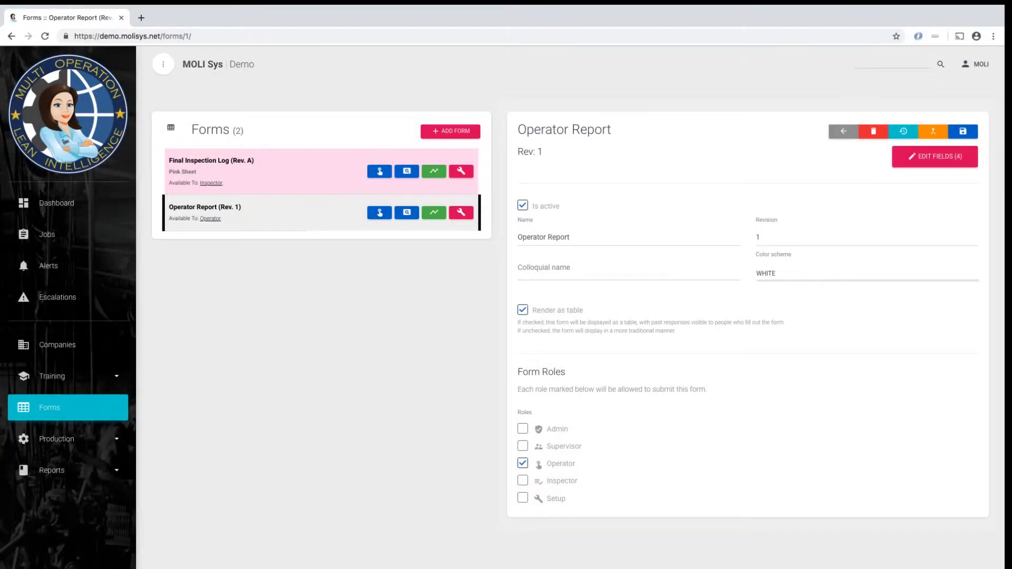
Open the Operator Report form's fields for editing and show the field type choices for Shell Diameter.
click(935, 156)
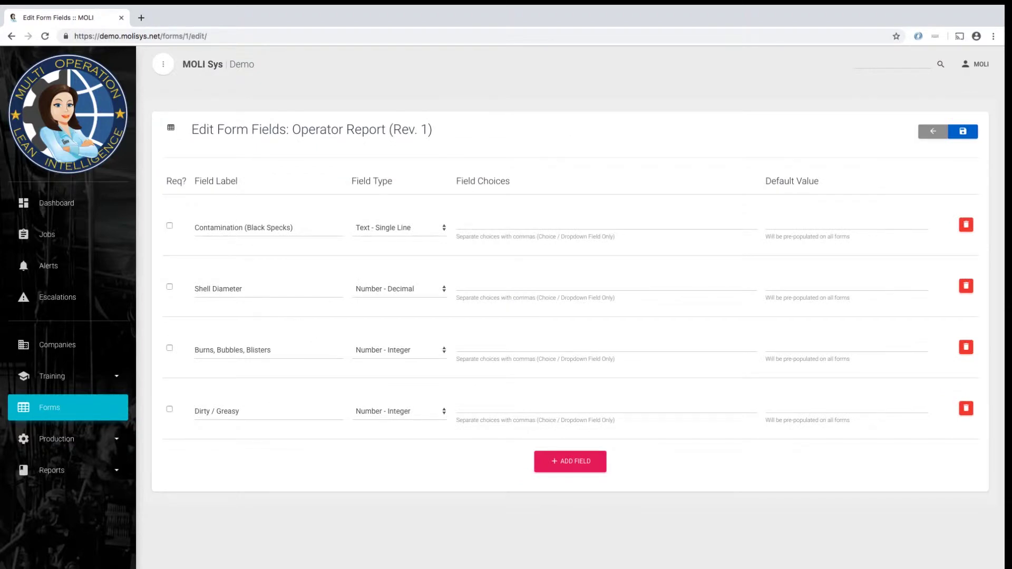
click(399, 289)
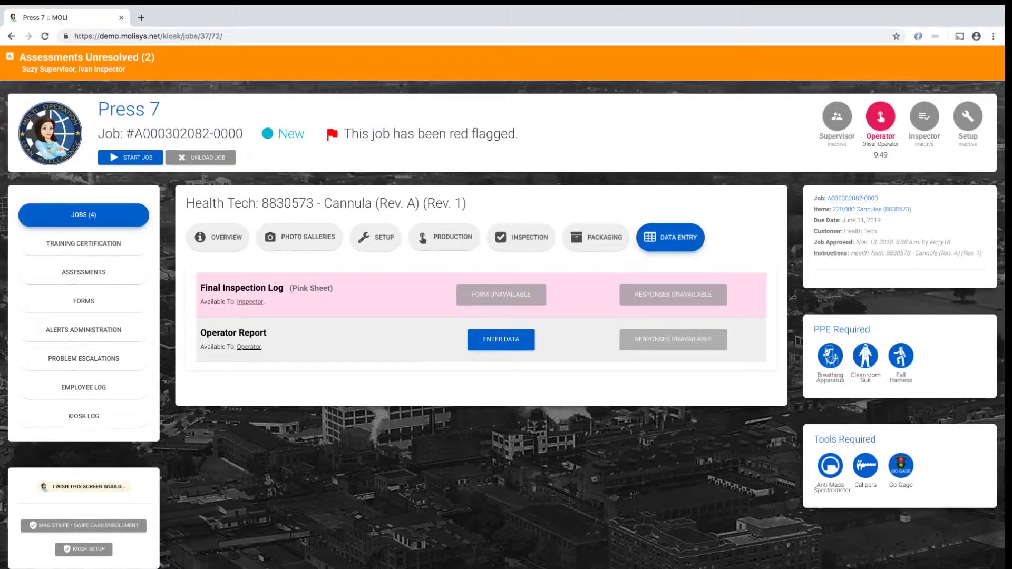
Fill in and save the job's Operator Report with Contamination 3, Shell Diameter 2, Burns/Bubbles/Blisters 5 and Dirty/Greasy 2.
click(501, 340)
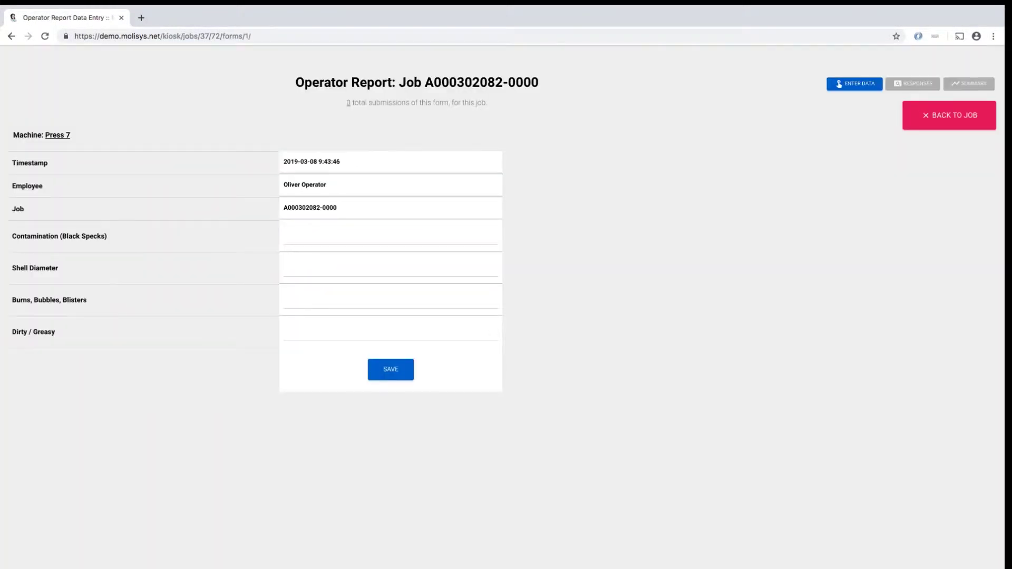
click(390, 236)
text(3)
click(390, 267)
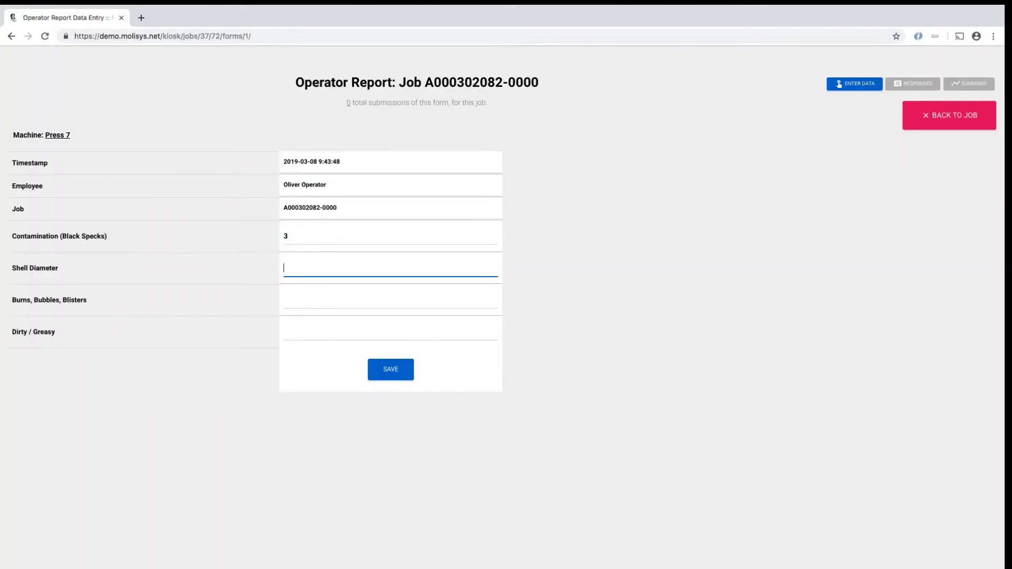
text(2)
click(495, 300)
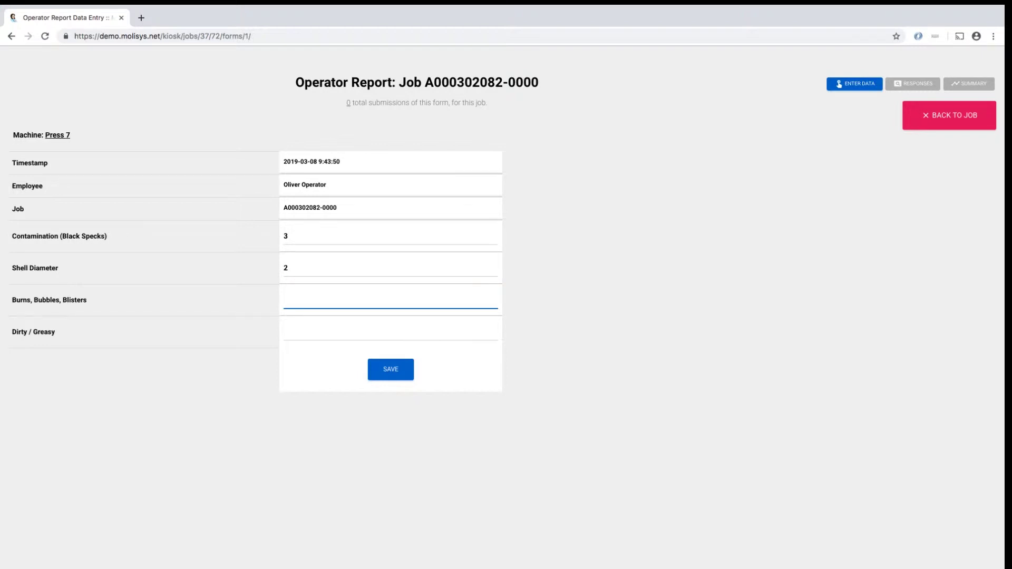
text(5)
click(495, 333)
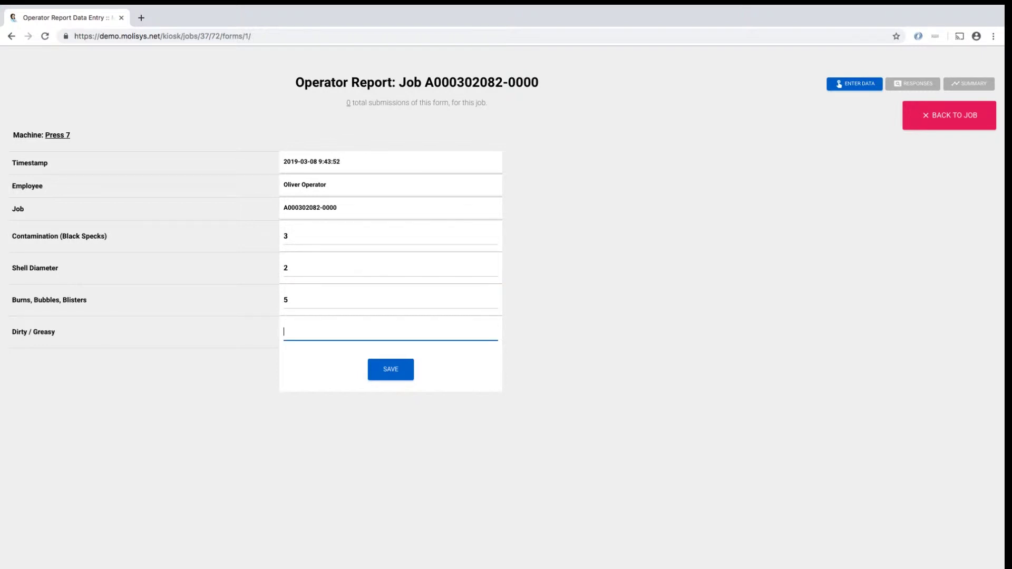
text(2)
click(390, 369)
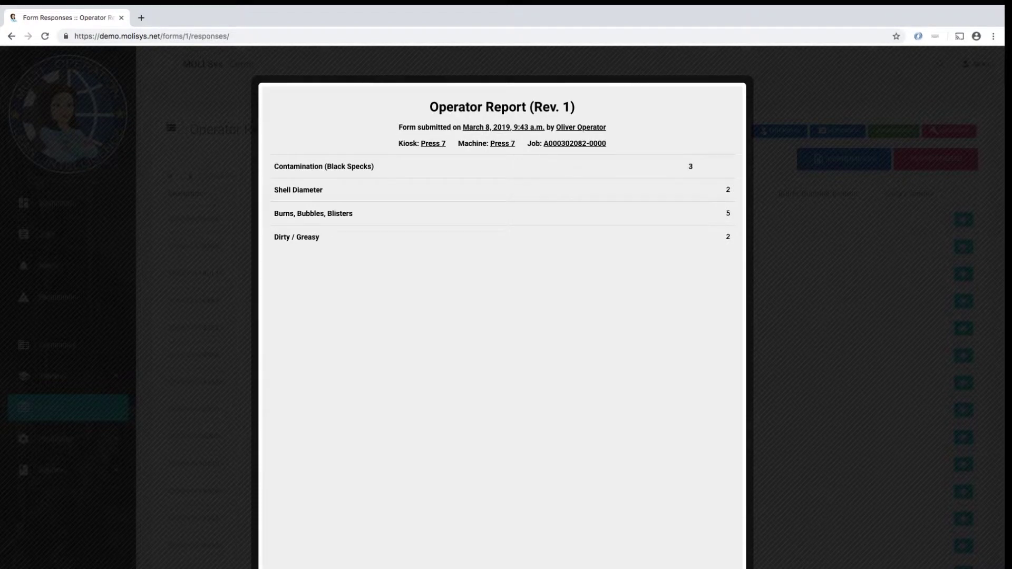
Close the submitted Operator Report, show the response filters, and view the Job and Machine filter choices.
key(Escape)
click(935, 159)
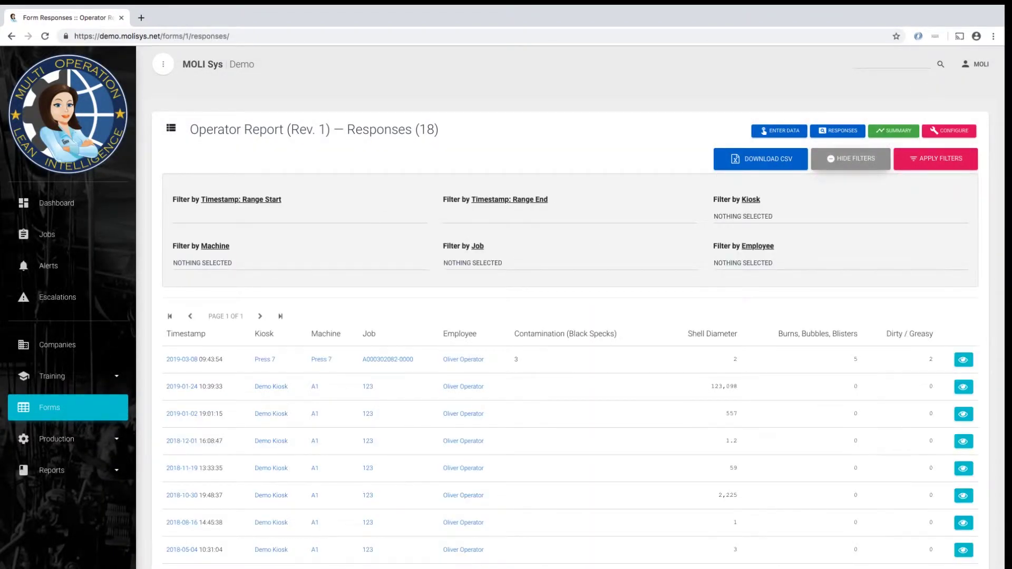
click(569, 263)
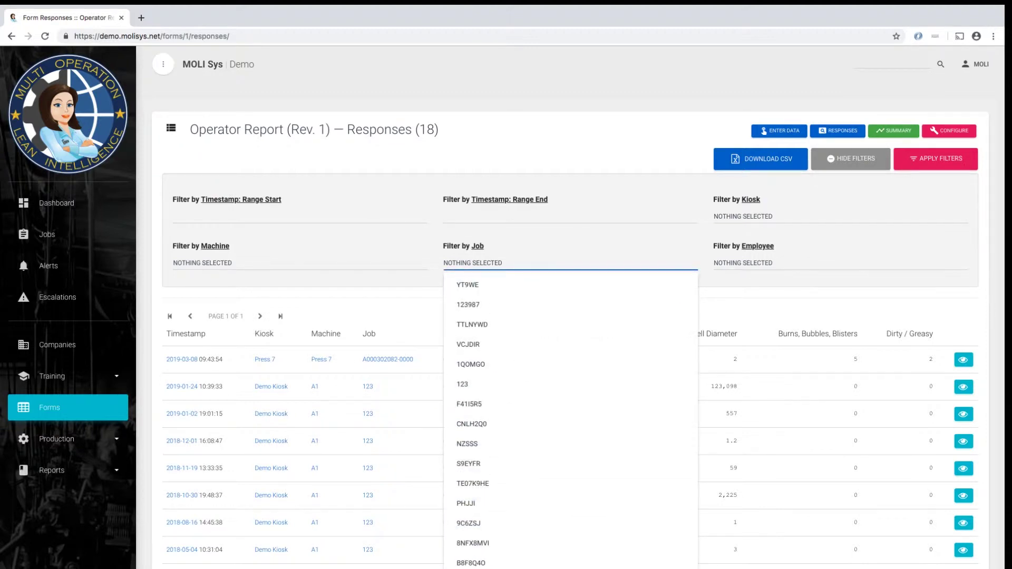
click(202, 263)
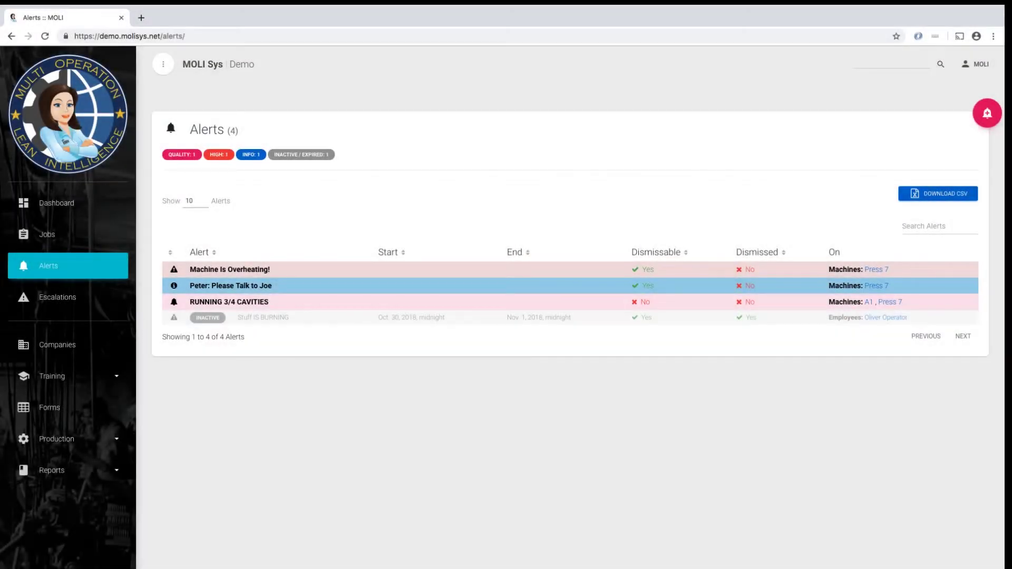
Start a new alert with the headline "There is a Situation" and MEDIUM severity.
click(986, 113)
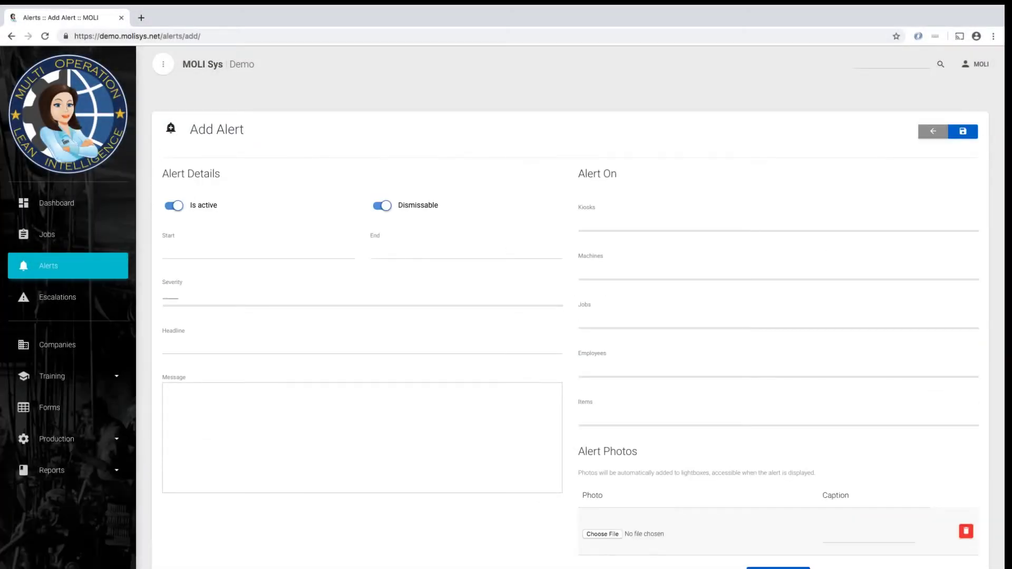
click(163, 345)
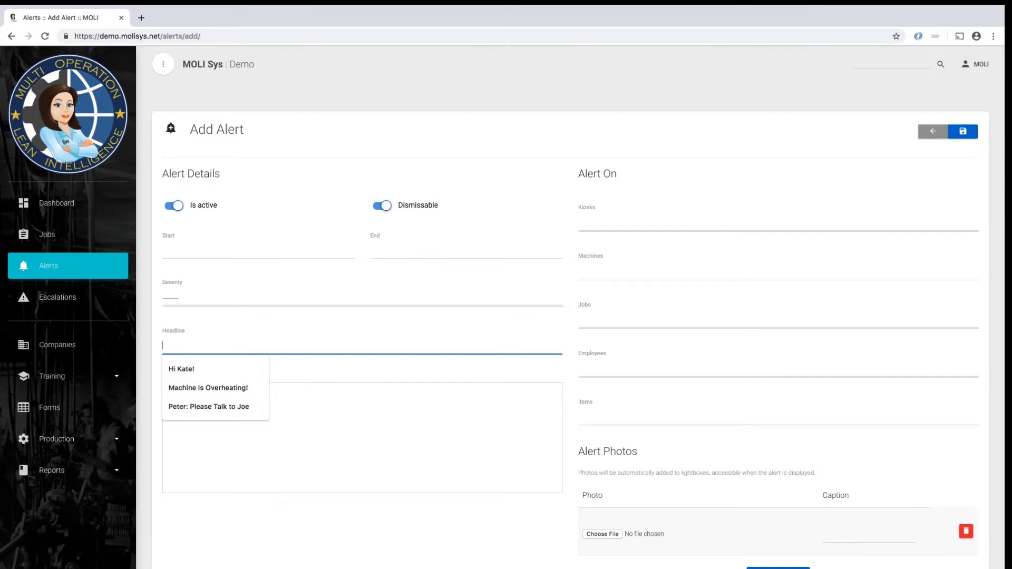
text(There is a S)
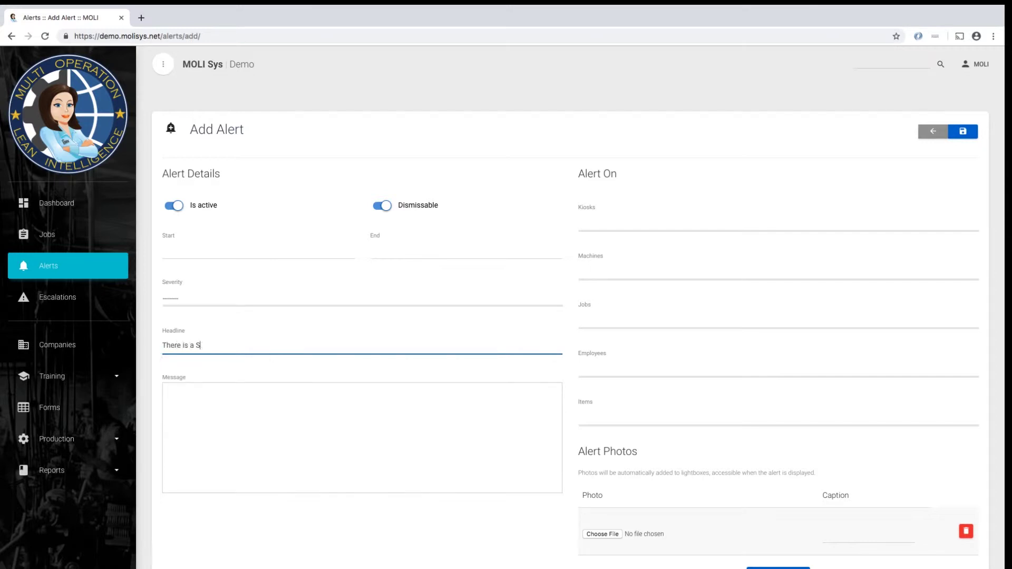
text(ituation)
click(361, 298)
key(Down)
key(Down)
key(Down)
key(Return)
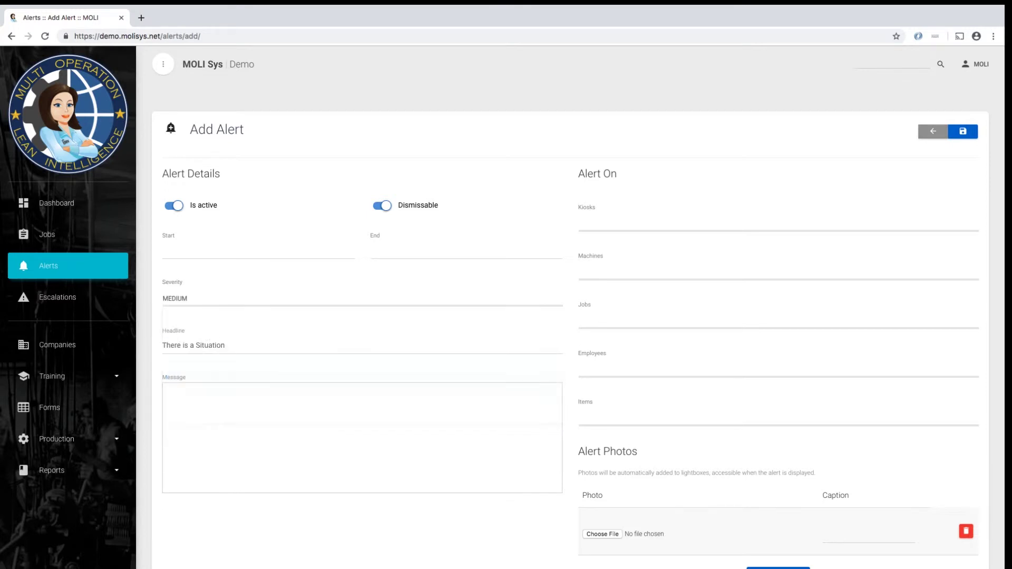
Assign the alert to the machine Press 7 and save it.
click(778, 272)
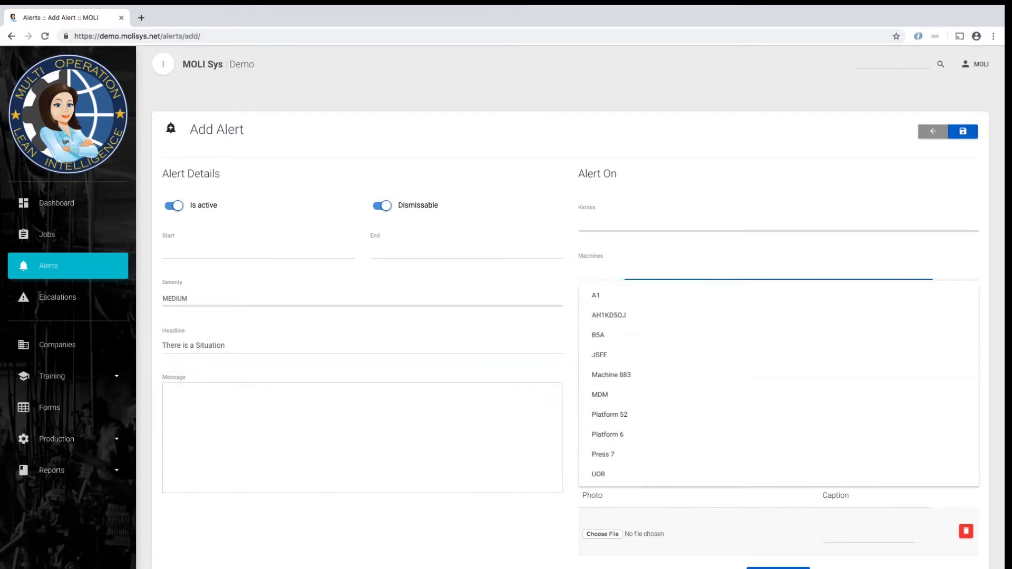
click(778, 454)
click(962, 131)
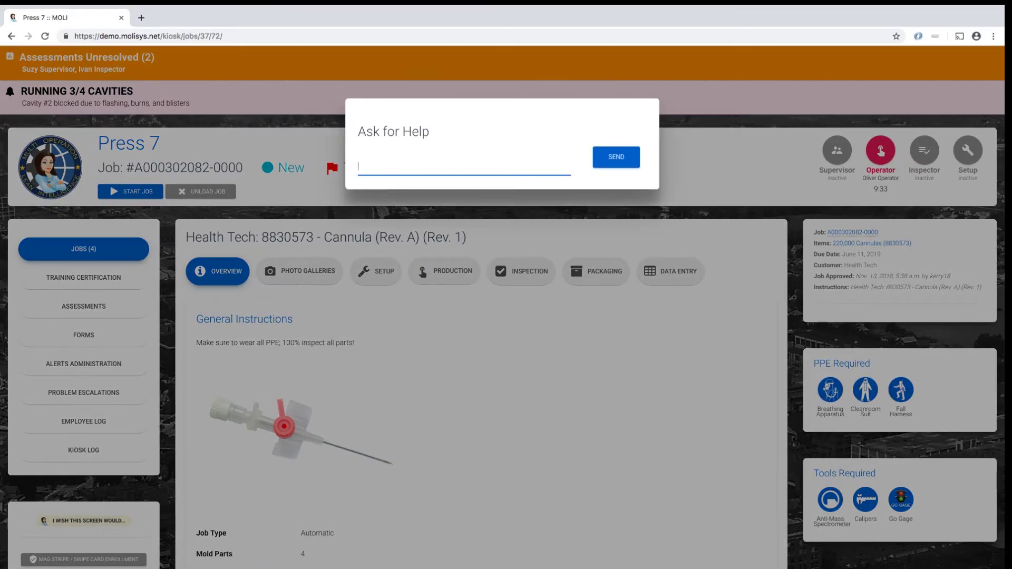
Send a help request from the Press 7 kiosk reading "Need clarification on startup procedure".
text(Need clarification on startup procedure)
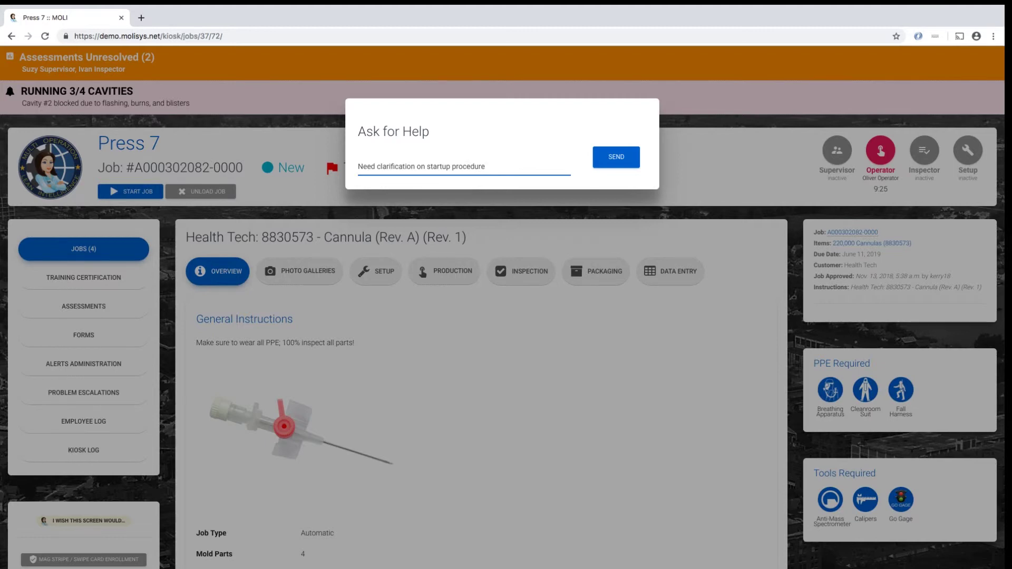
click(615, 157)
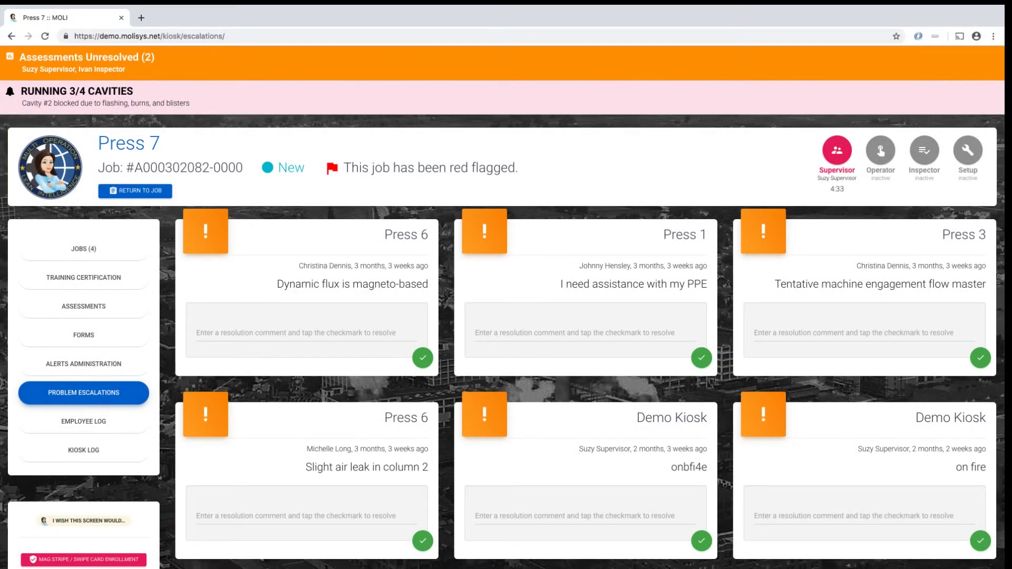
Enter a resolution comment beginning "I started t" on the Press 7 startup procedure escalation.
scroll(506, 316, down, 9)
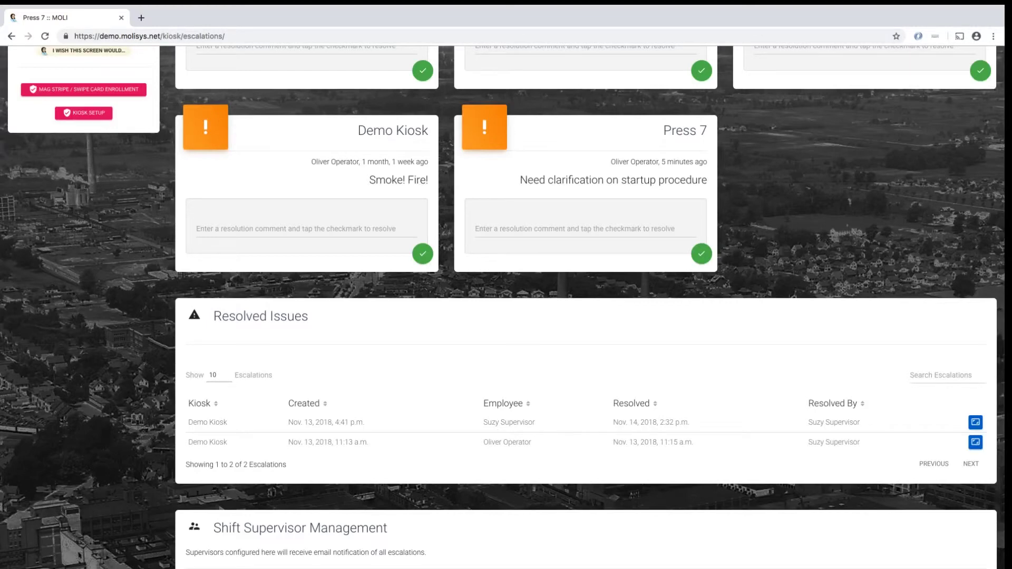
click(476, 229)
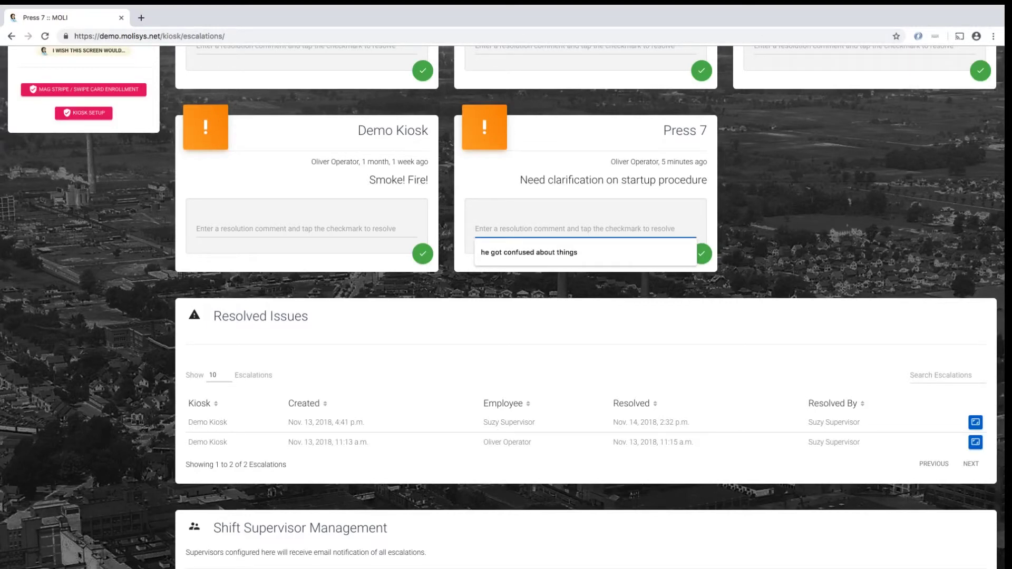
text(I started t)
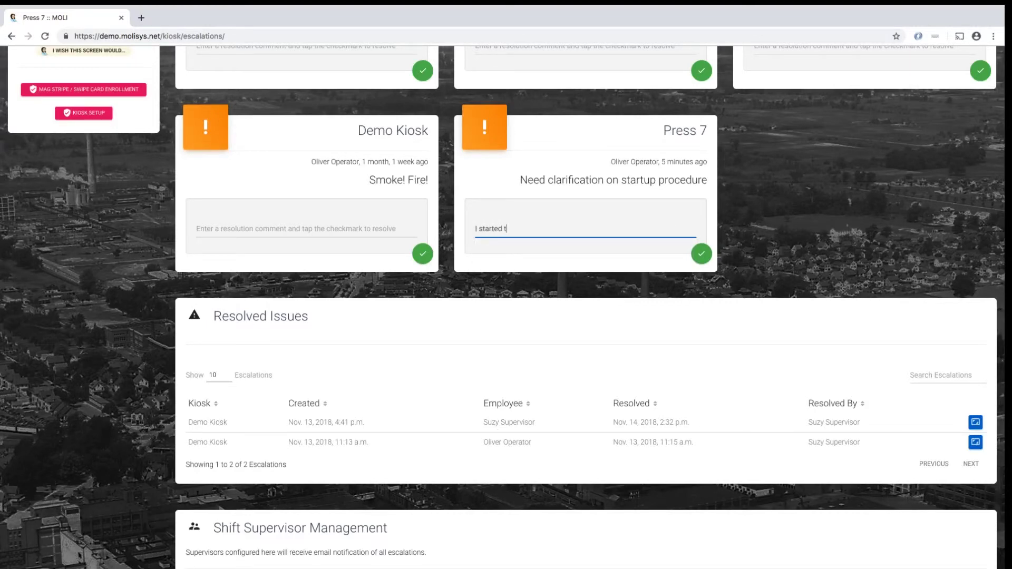